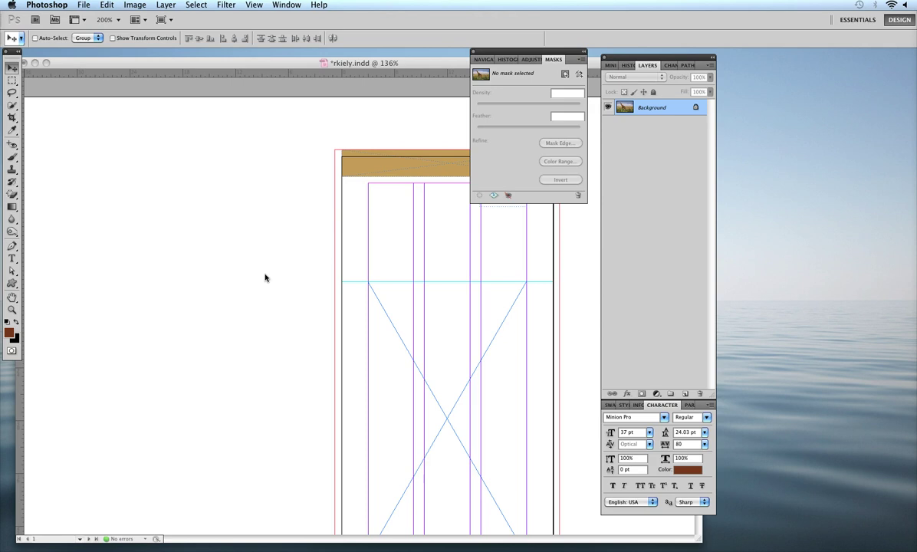
Step: Open giraffe01.jpg from the images folder inside the final project folder on the Desktop
key("super+o")
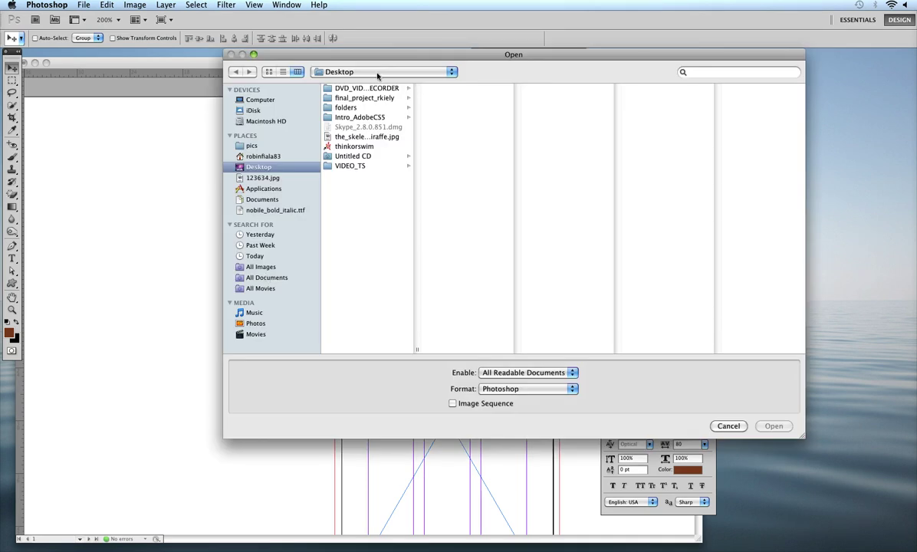
left_click(352, 99)
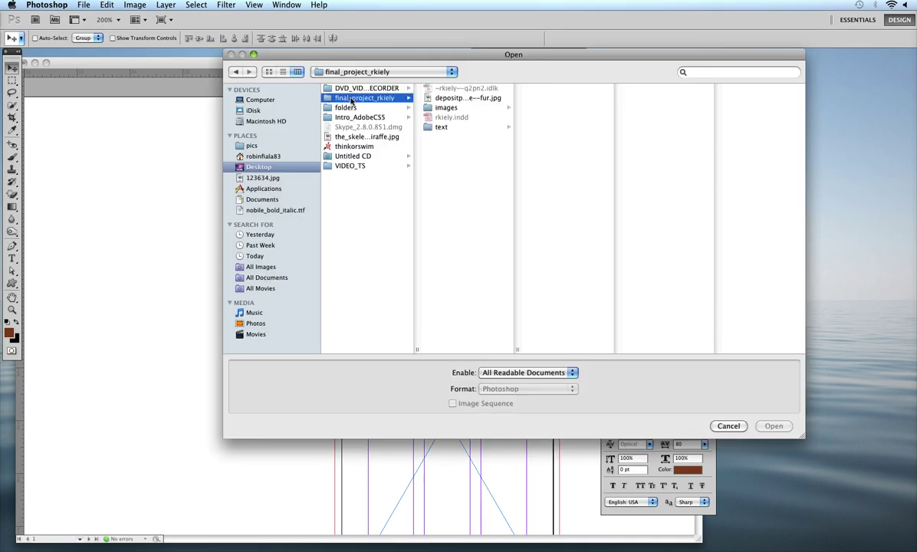
left_click(432, 128)
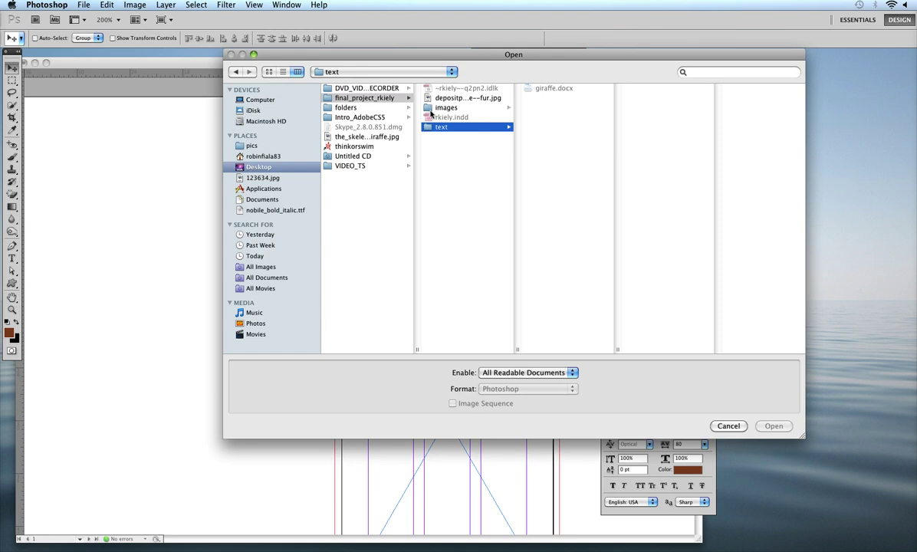
left_click(438, 108)
left_click(565, 109)
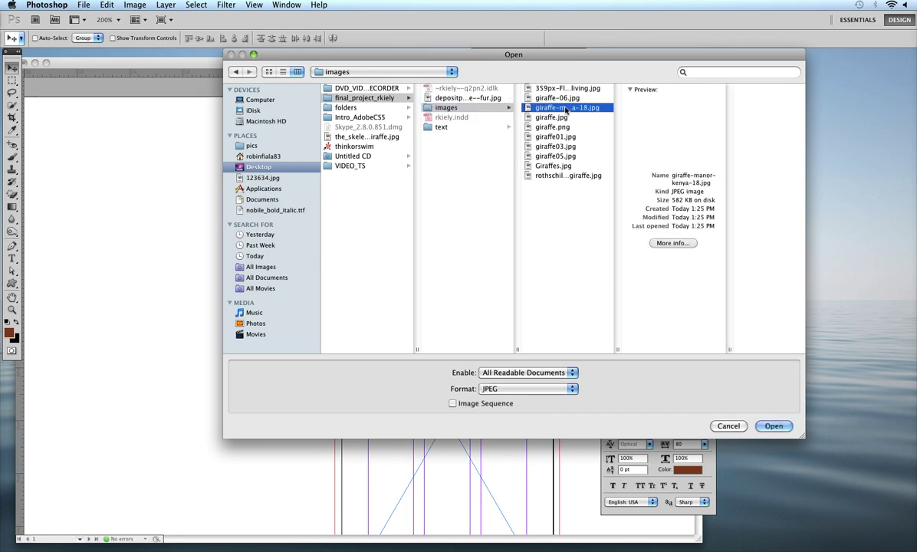
left_click(545, 98)
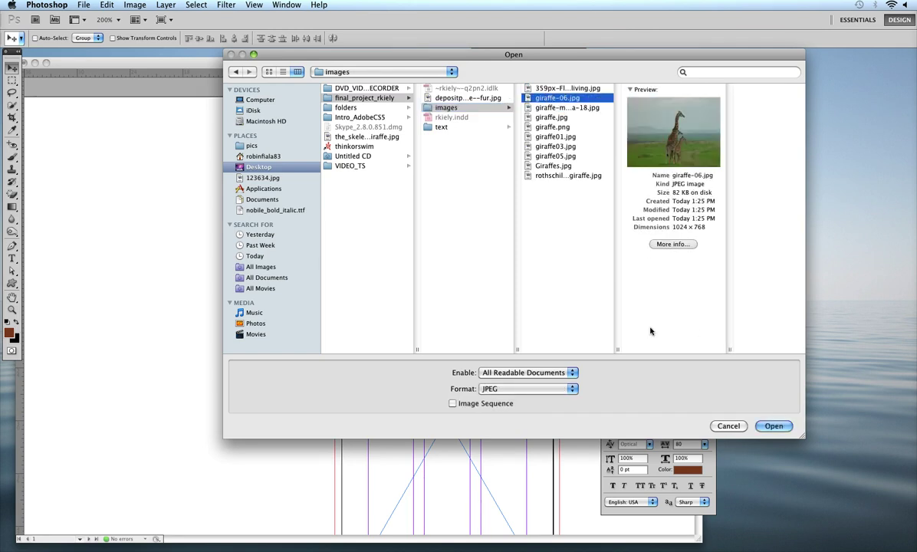
left_click(550, 147)
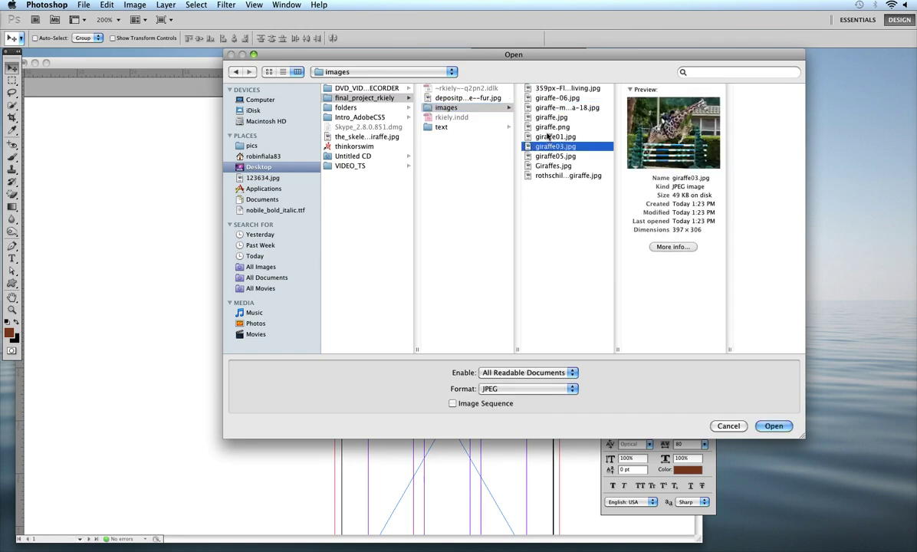
left_click(548, 136)
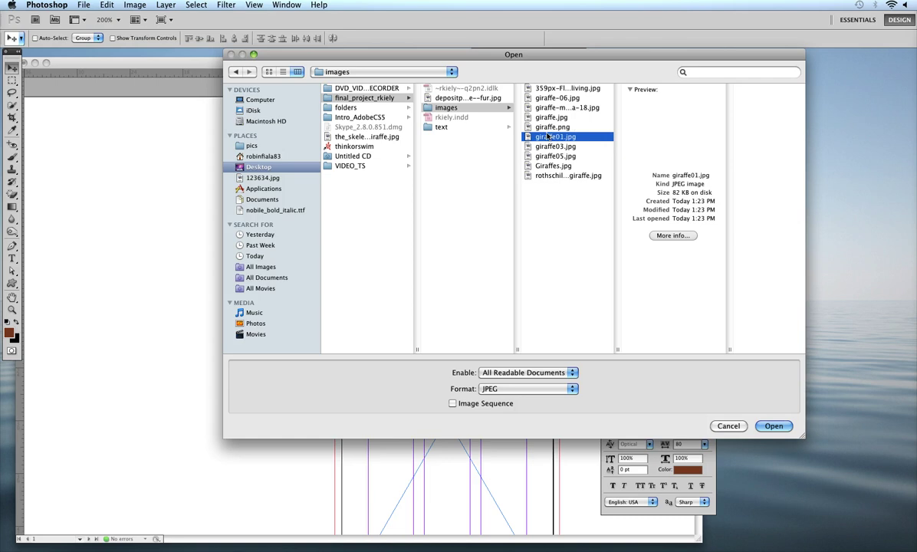
left_click(789, 427)
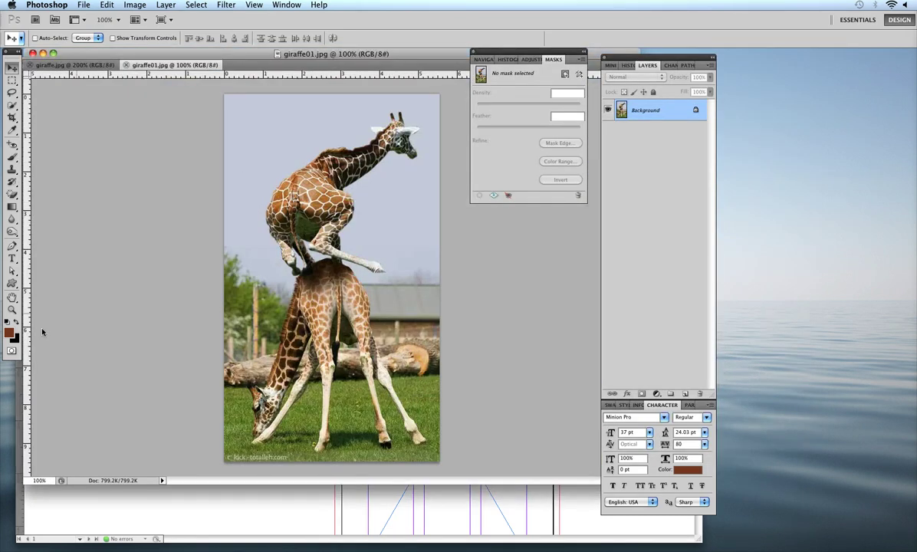
Step: Reset the foreground and background colors to their defaults and open the foreground Color Picker clear of the giraffe photo
left_click(8, 323)
left_click(9, 334)
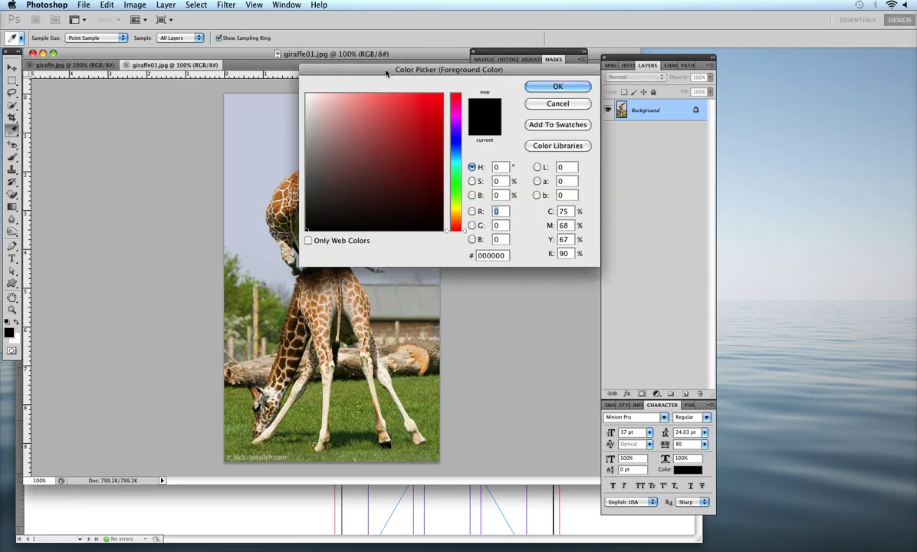
left_click_drag(385, 73, 575, 77)
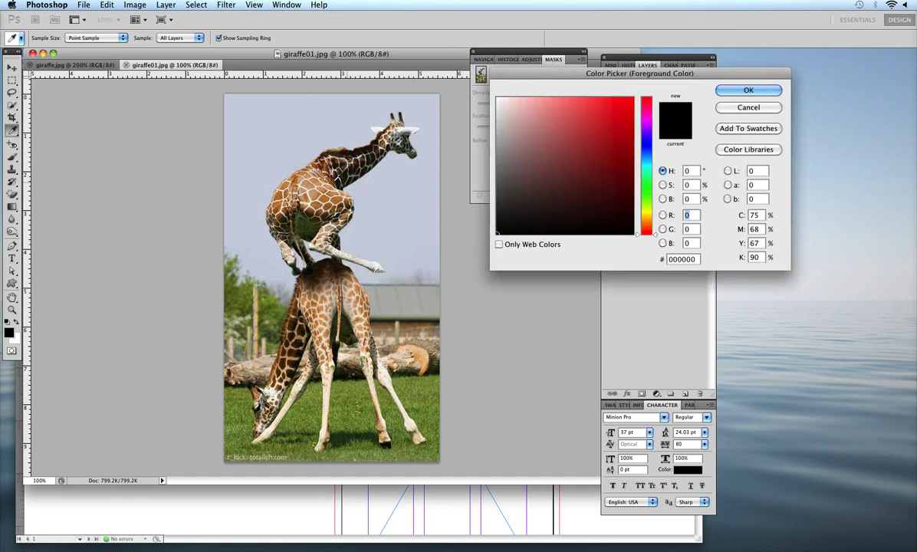
Step: Sample colors from the giraffes' coats and the foliage, ending on a light tan from the upper giraffe, #e6b784
left_click(307, 175)
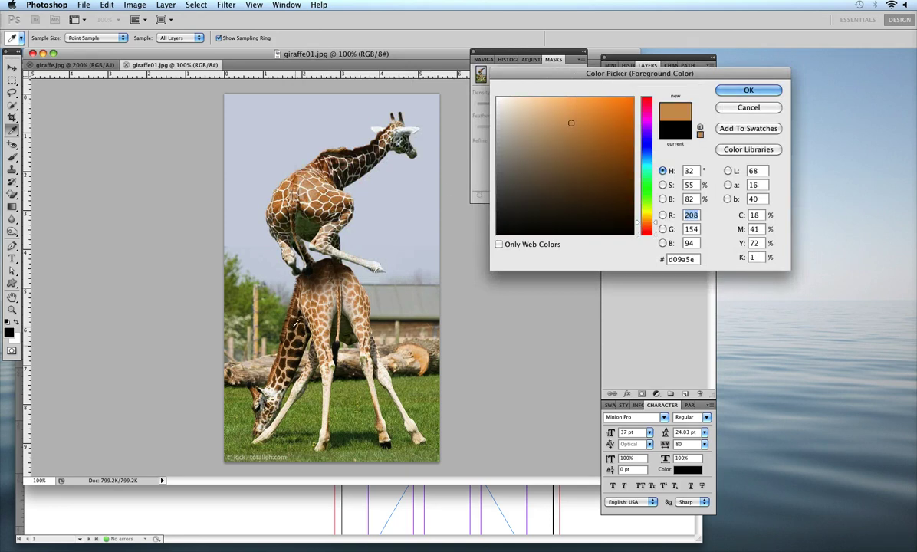
left_click(285, 301)
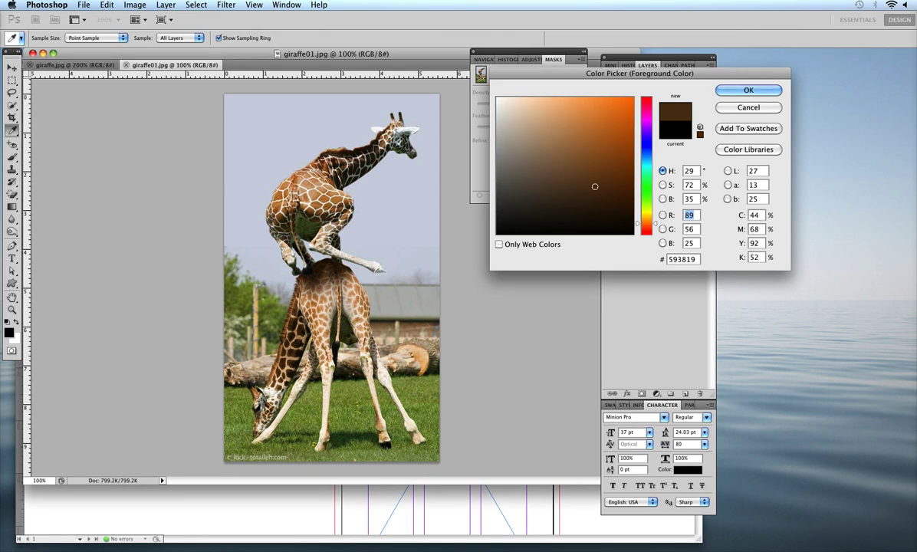
left_click(23, 550)
left_click(240, 308)
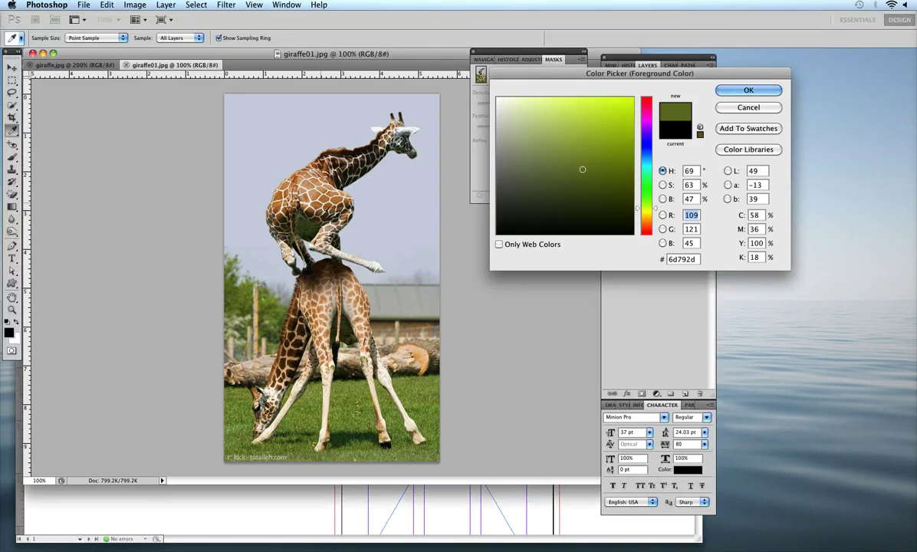
left_click(296, 197)
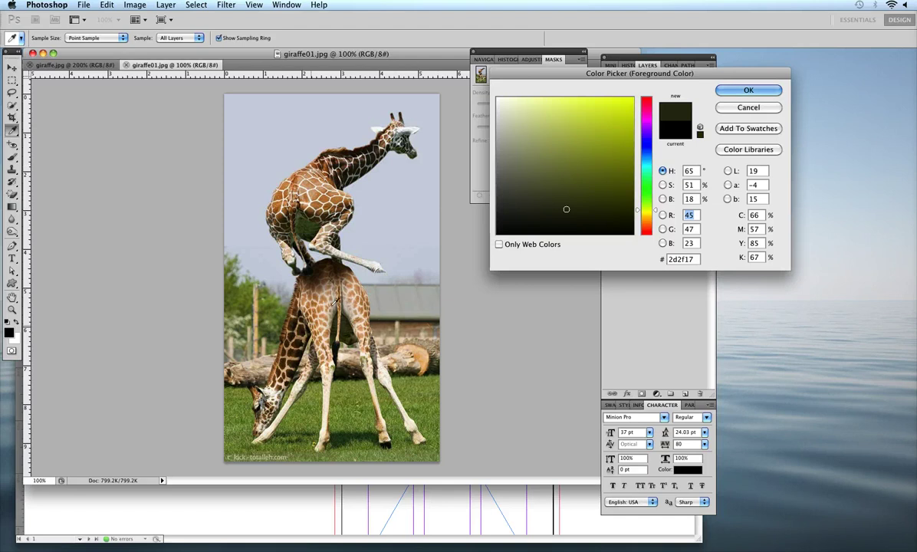
left_click(307, 273)
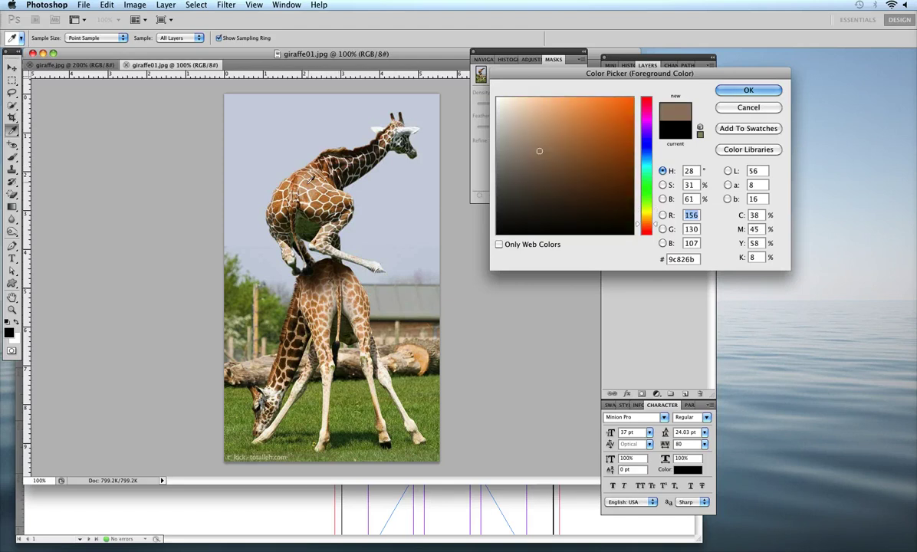
left_click(290, 167)
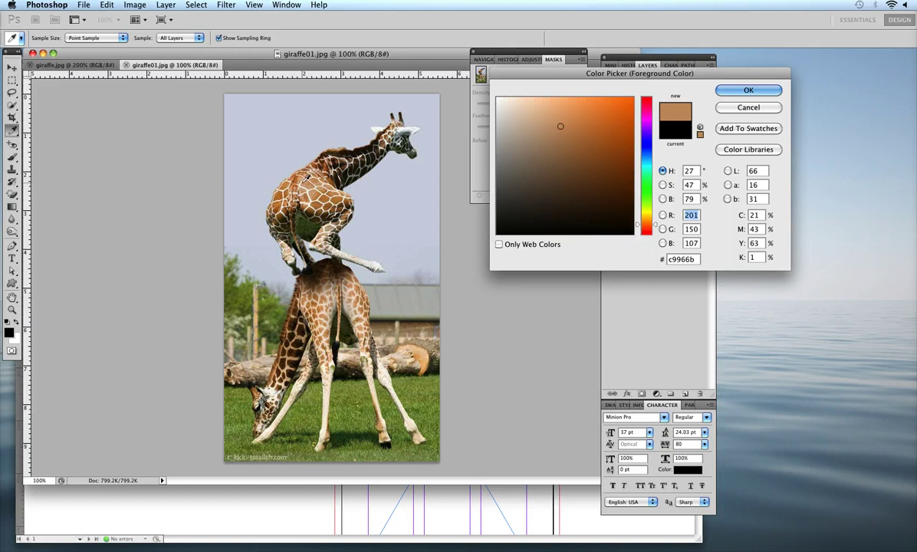
left_click(306, 178)
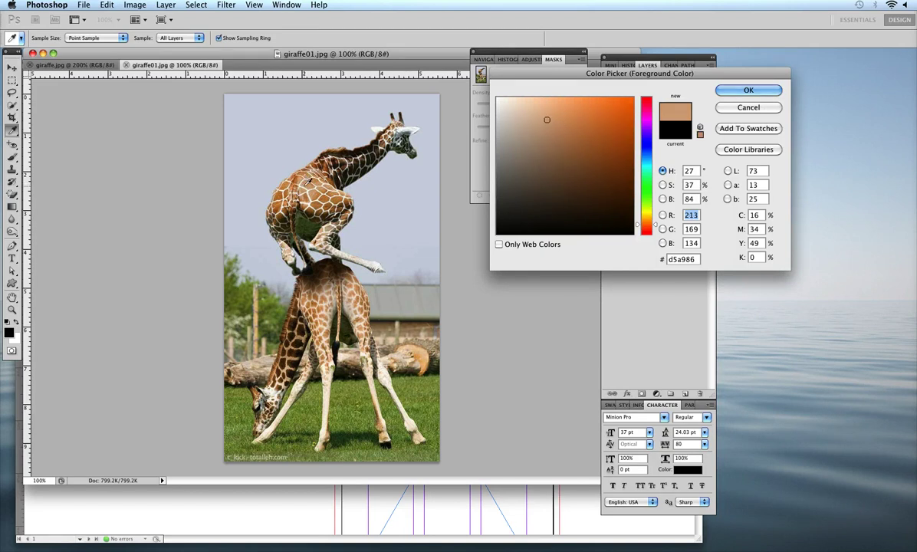
left_click(287, 170)
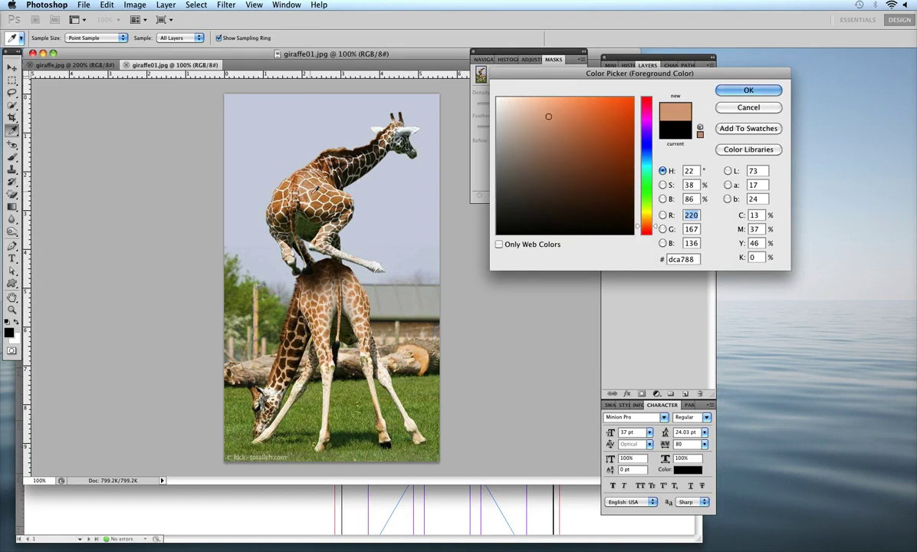
left_click(296, 182)
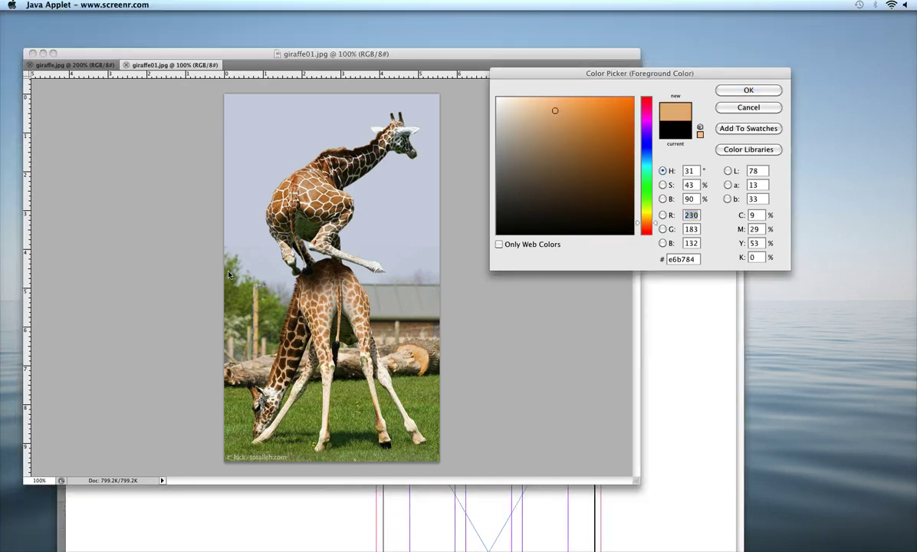
Step: Try 21% black on the sampled tan, and close the Color Picker without applying the color
left_click(750, 258)
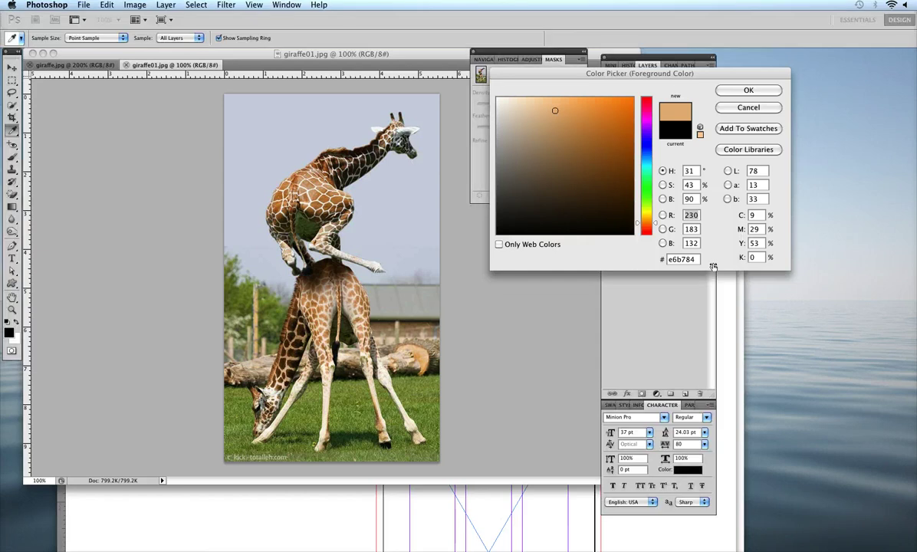
type("21")
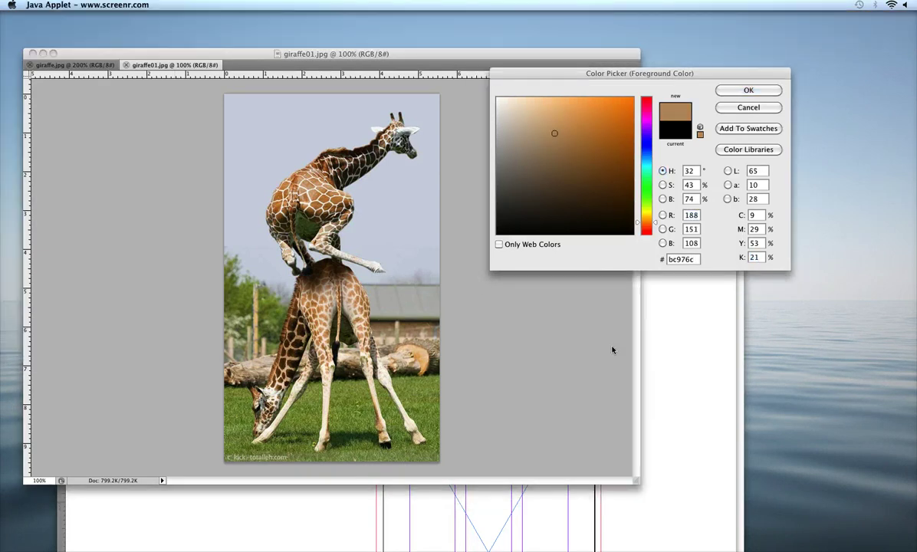
left_click(612, 350)
left_click(749, 108)
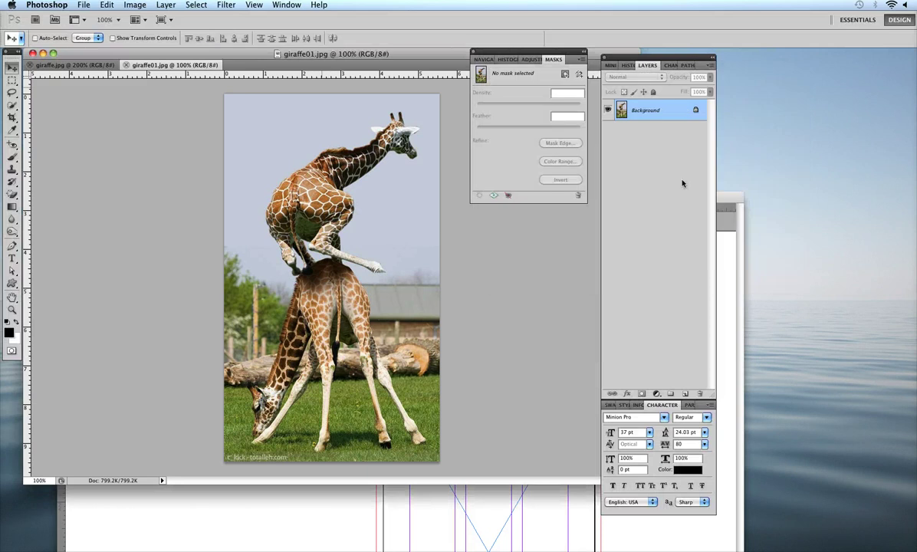
Step: Minimize the giraffe photo, switch to the InDesign document, and open its A-Master spread
left_click(43, 53)
left_click(240, 276)
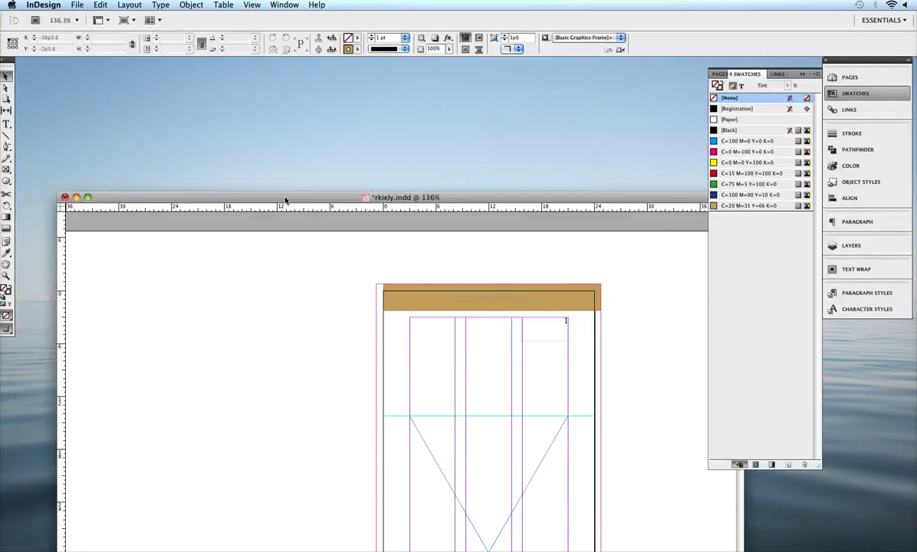
left_click_drag(284, 199, 243, 67)
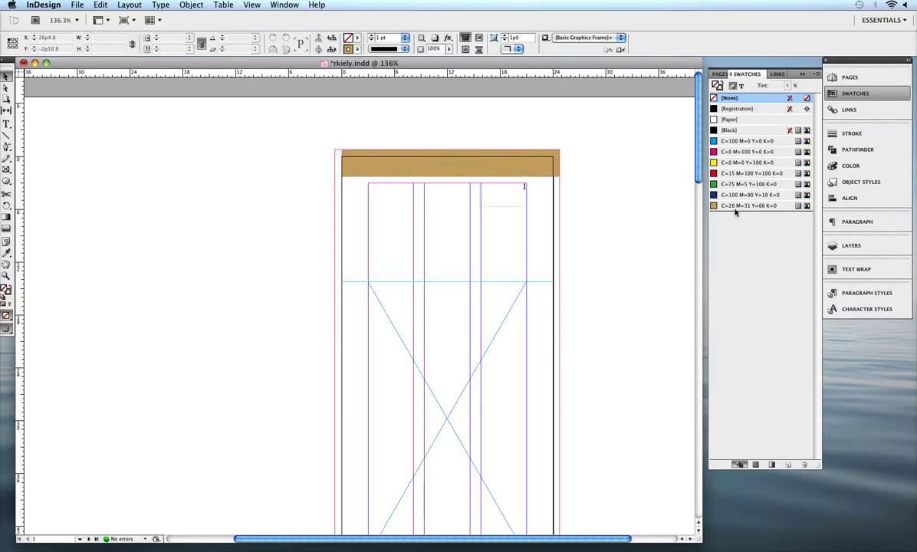
left_click(869, 91)
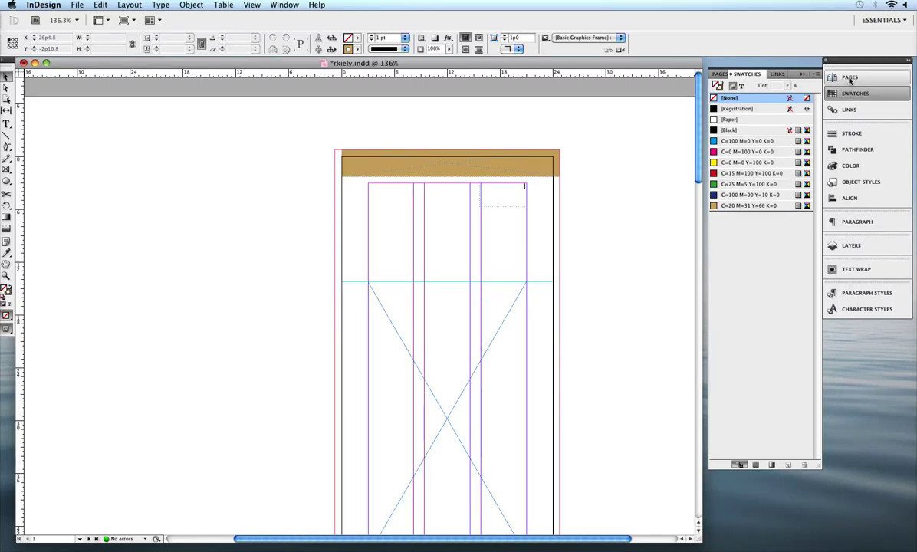
left_click(844, 92)
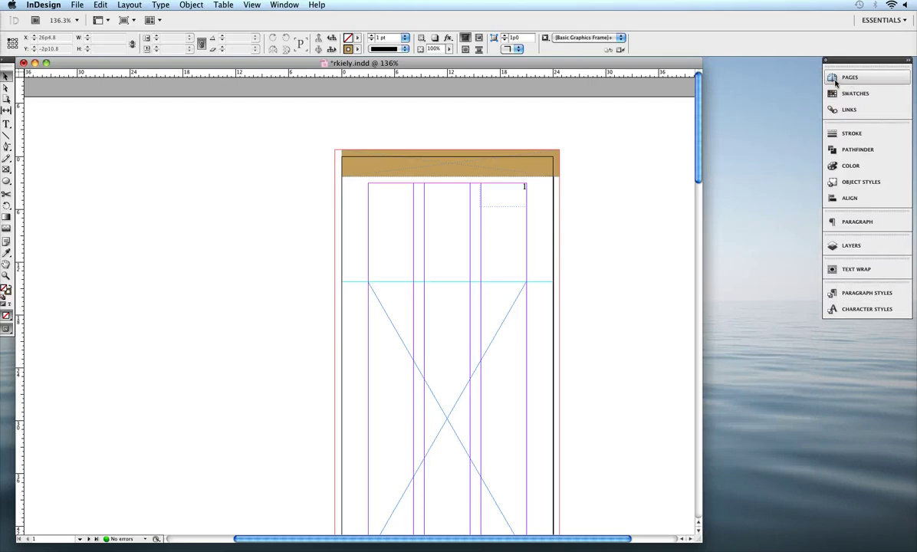
left_click(836, 80)
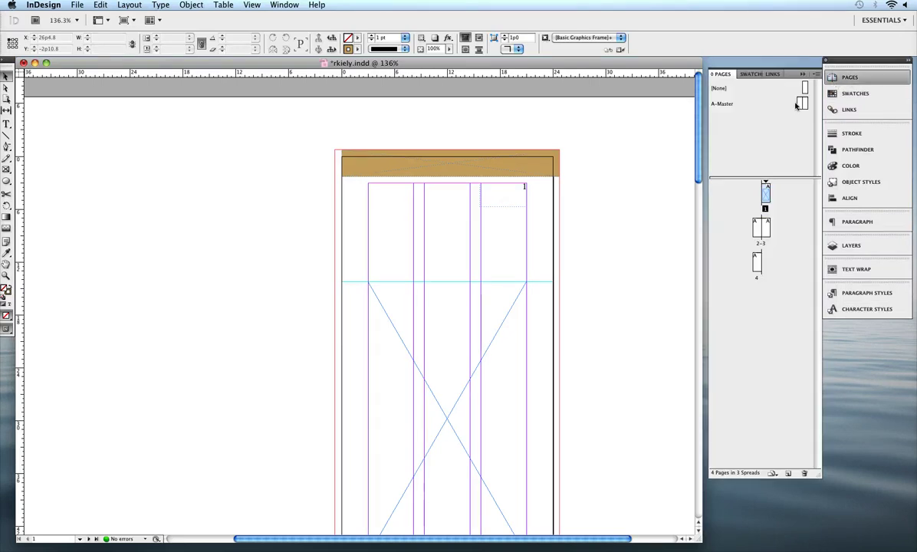
double_click(801, 107)
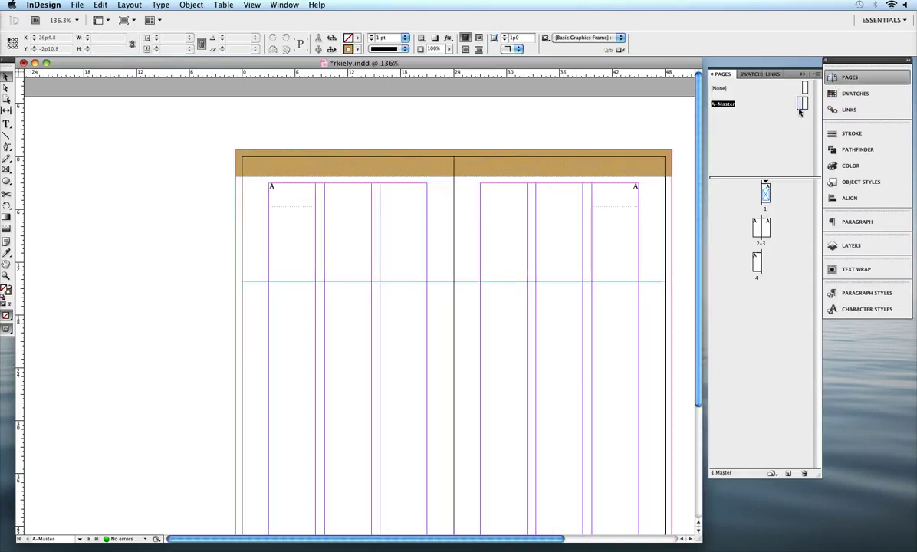
Step: Fill the left master page's header bar with a new CMYK process swatch of C=9, M=29, Y=53, K=0
left_click(312, 168)
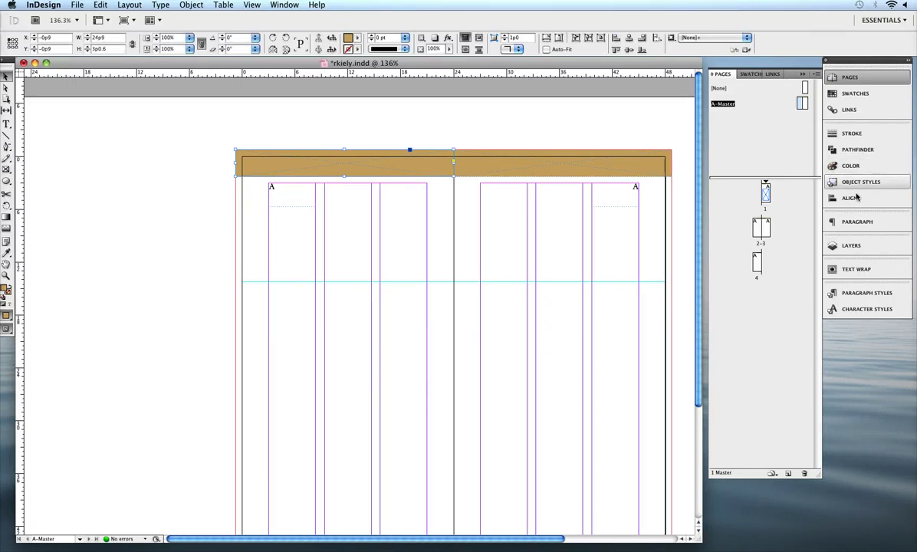
left_click(853, 93)
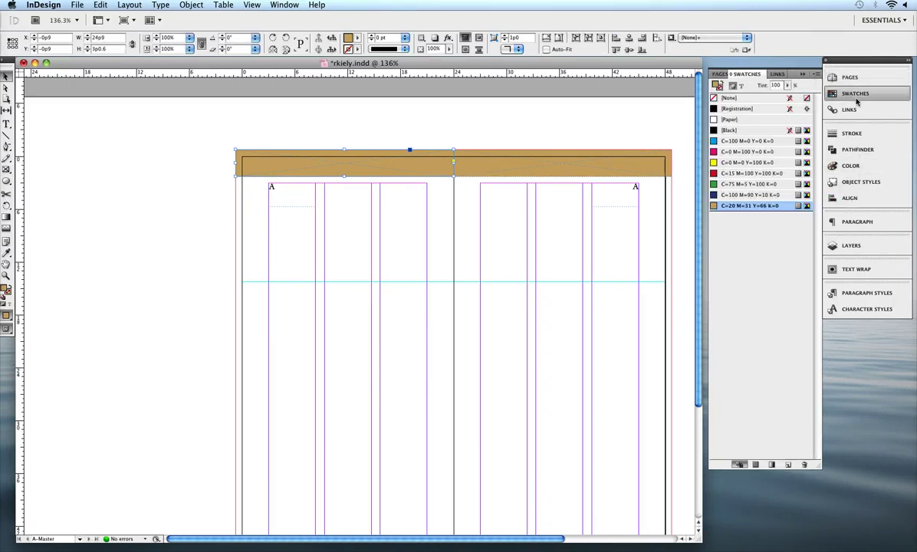
left_click(789, 464)
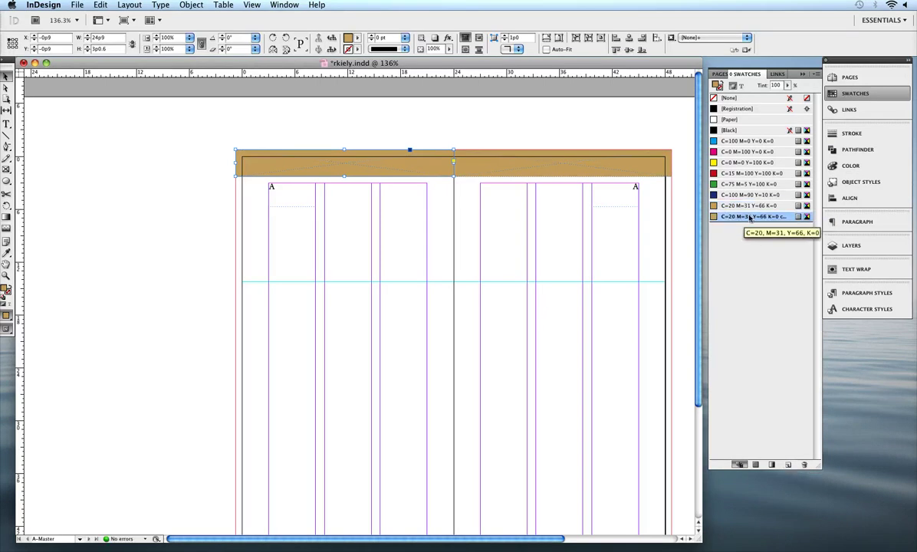
double_click(751, 218)
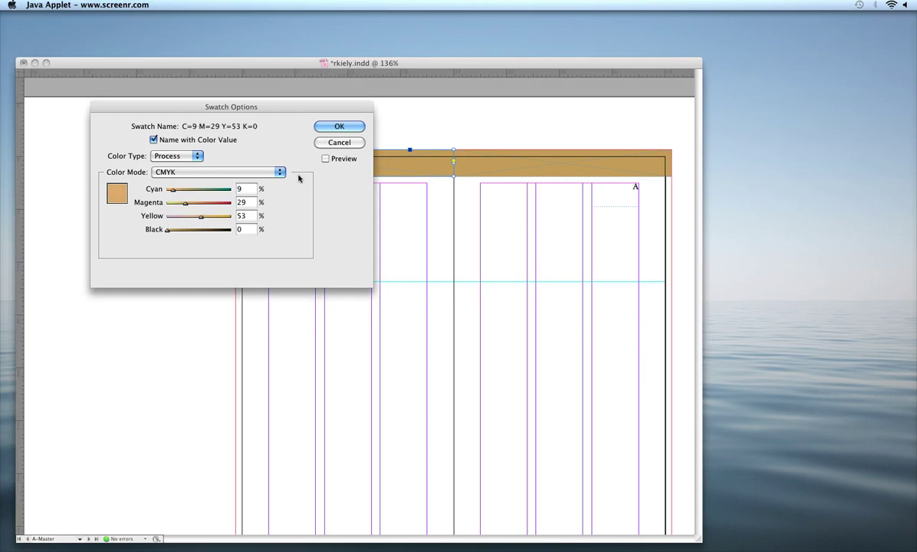
left_click(299, 190)
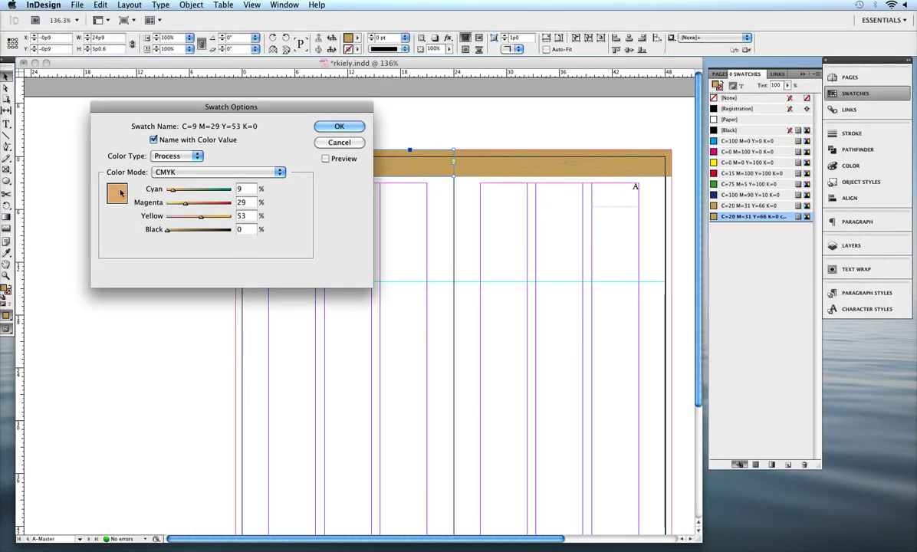
left_click(348, 129)
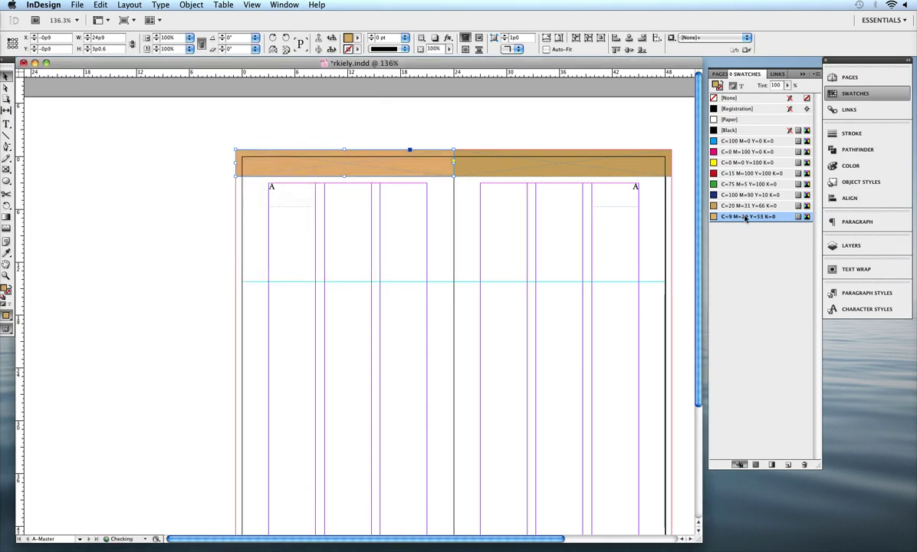
Step: Rename the C=9 M=29 Y=53 K=0 swatch to "giraffe tan"
left_click(743, 220)
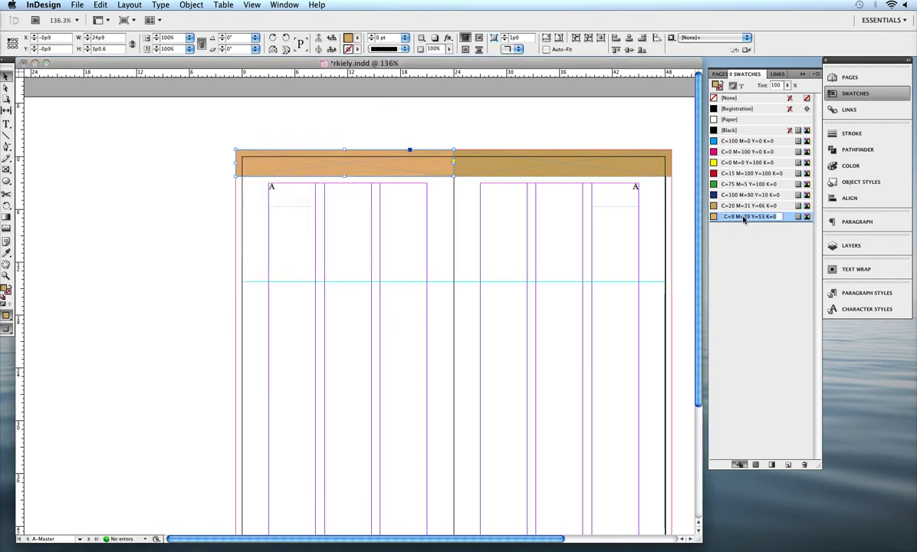
left_click_drag(744, 220, 777, 223)
left_click(777, 217)
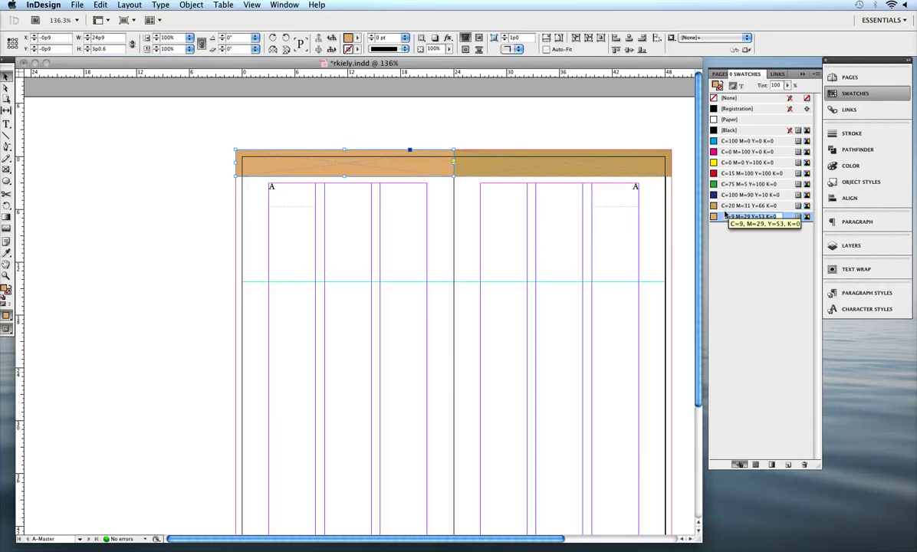
key("BackSpace")
type("pe")
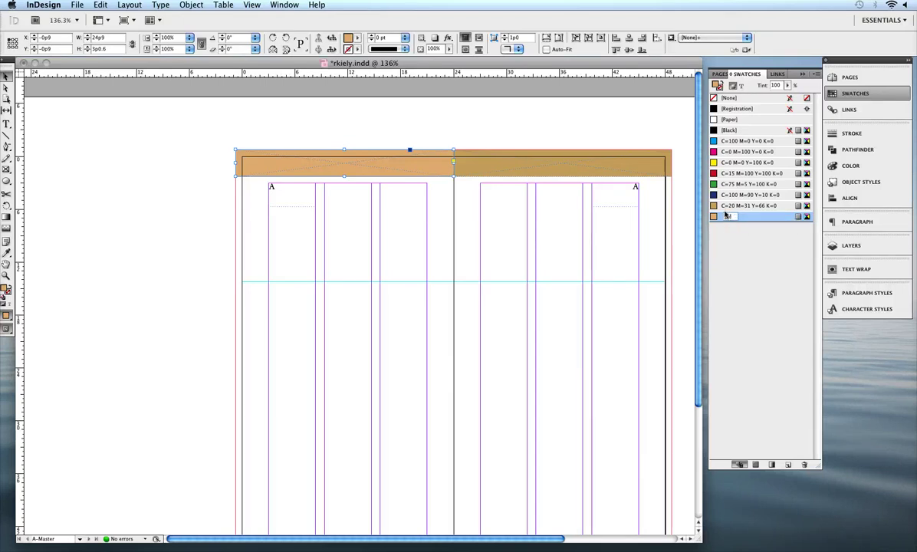
type("a")
key("Return")
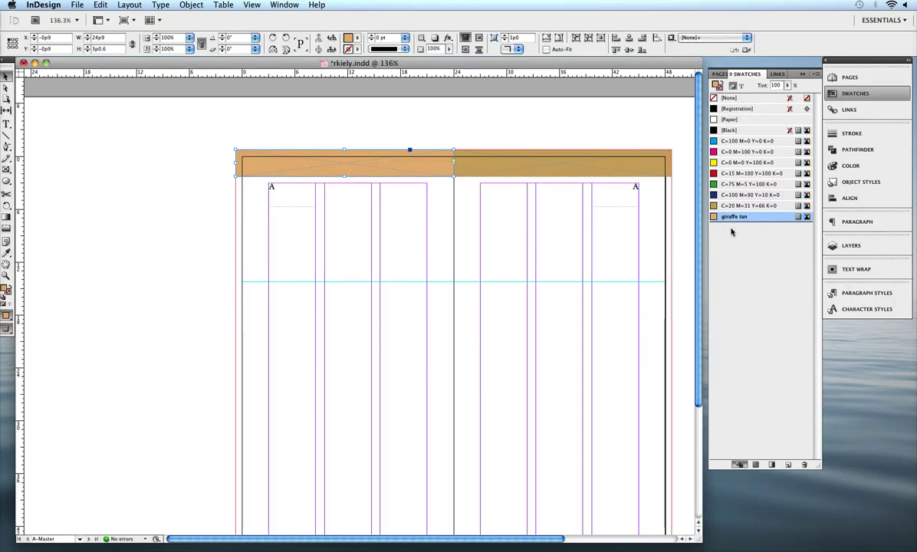
Step: Fill the right master page's header bar with the giraffe tan swatch and deselect it
left_click(534, 168)
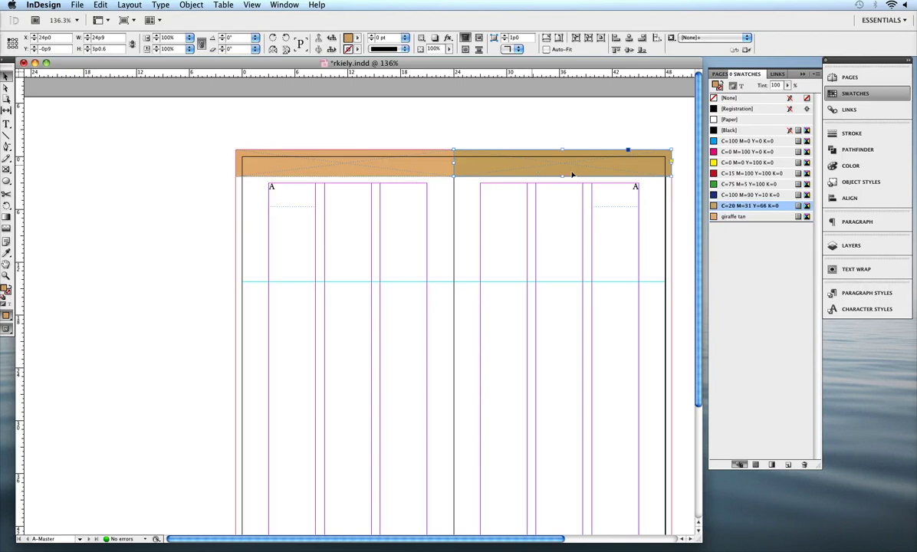
left_click(739, 217)
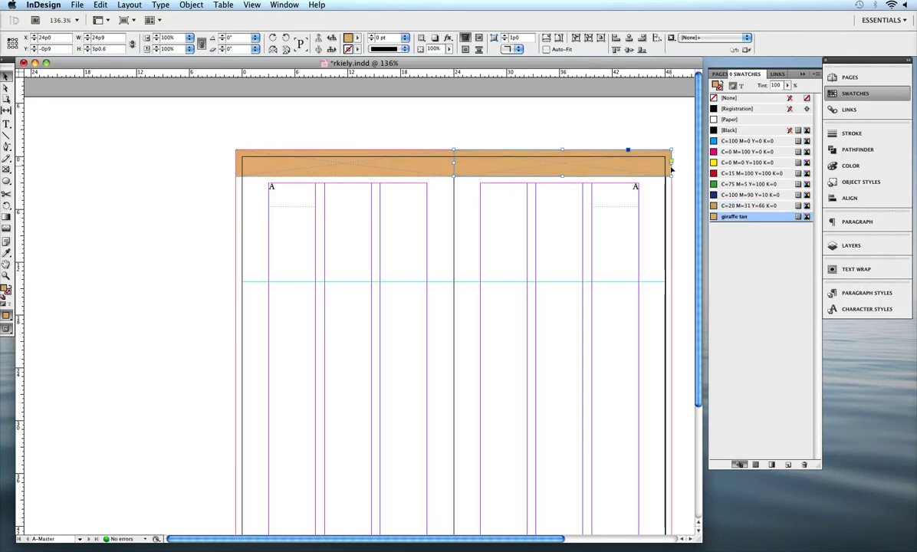
left_click(649, 119)
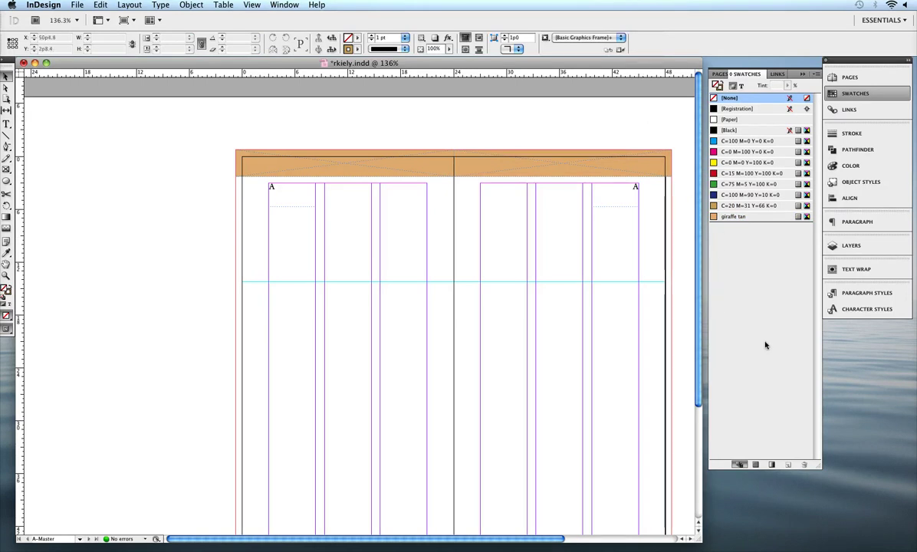
Step: Select the right page's "A" page marker text, duplicate the Black swatch for it, and open the copy's options
left_click(593, 197)
double_click(635, 198)
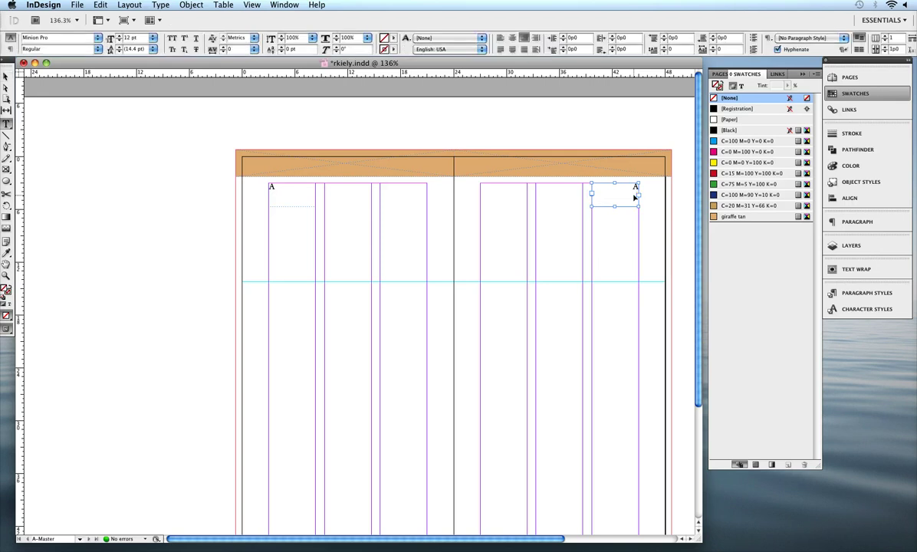
left_click_drag(634, 188, 643, 188)
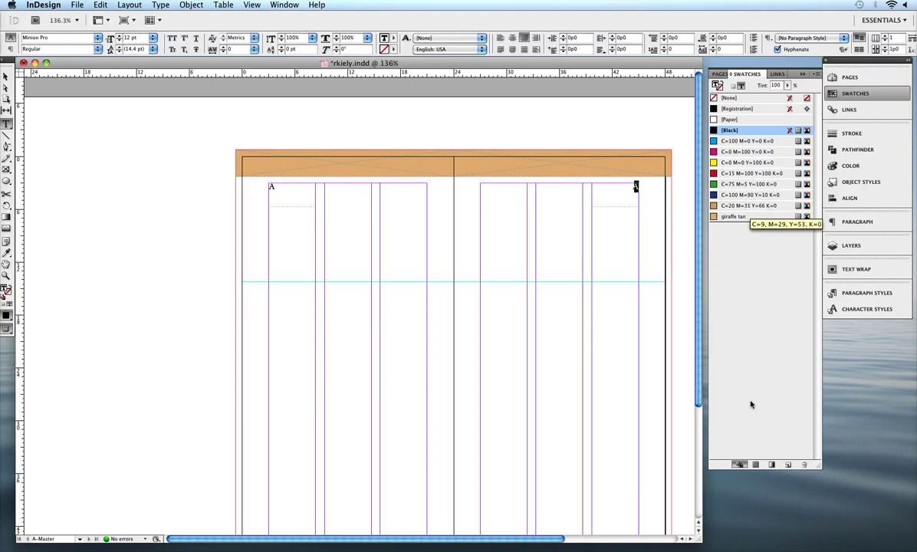
left_click(788, 465)
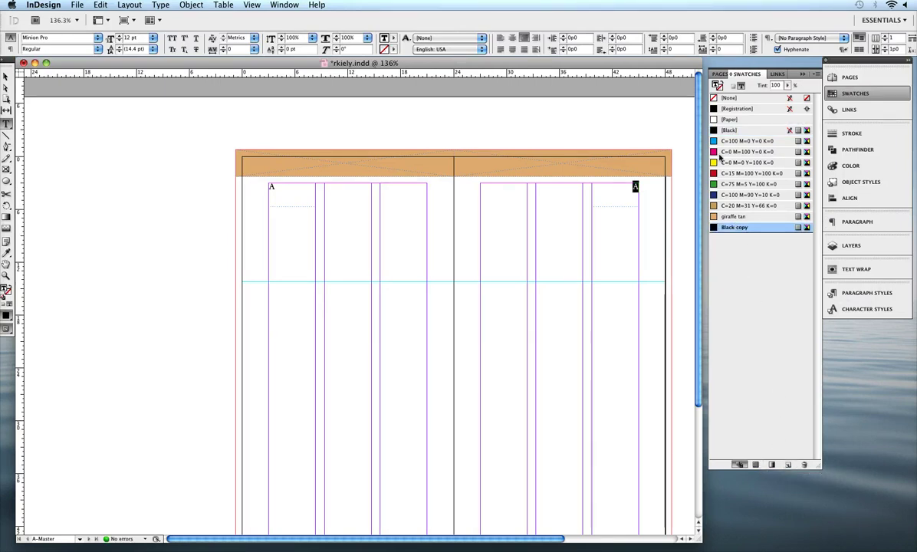
double_click(731, 228)
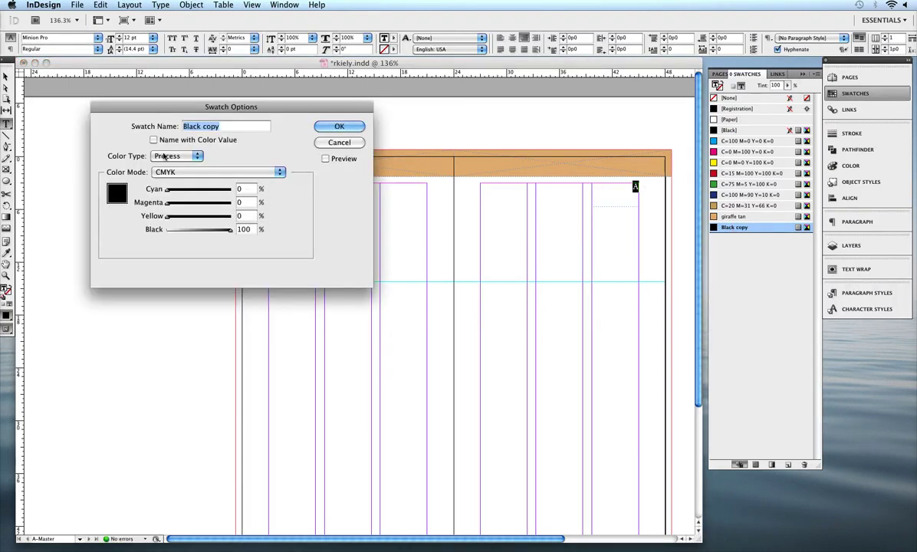
Step: Set the copied swatch's Cyan to 44%, Magenta to 68% and Yellow to 92%
double_click(242, 190)
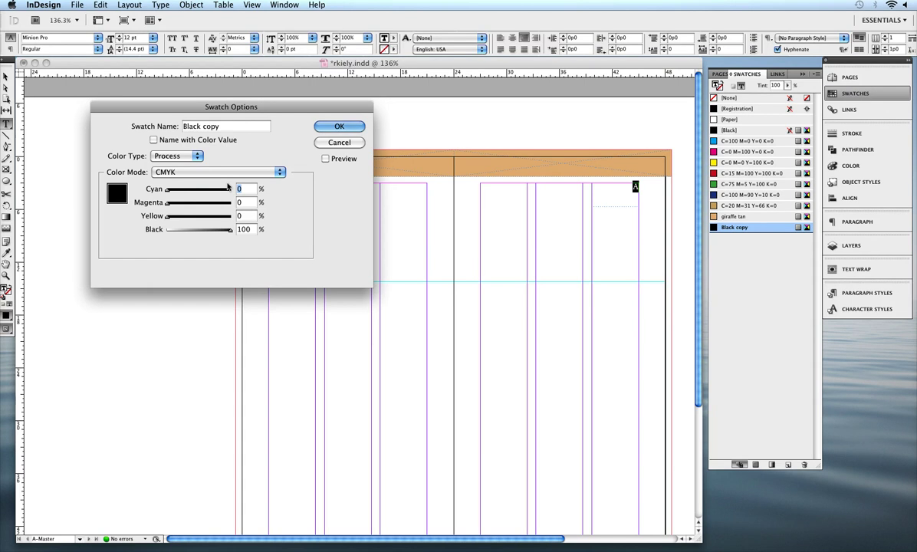
type("44")
key("Tab")
type("68")
key("Tab")
type("9")
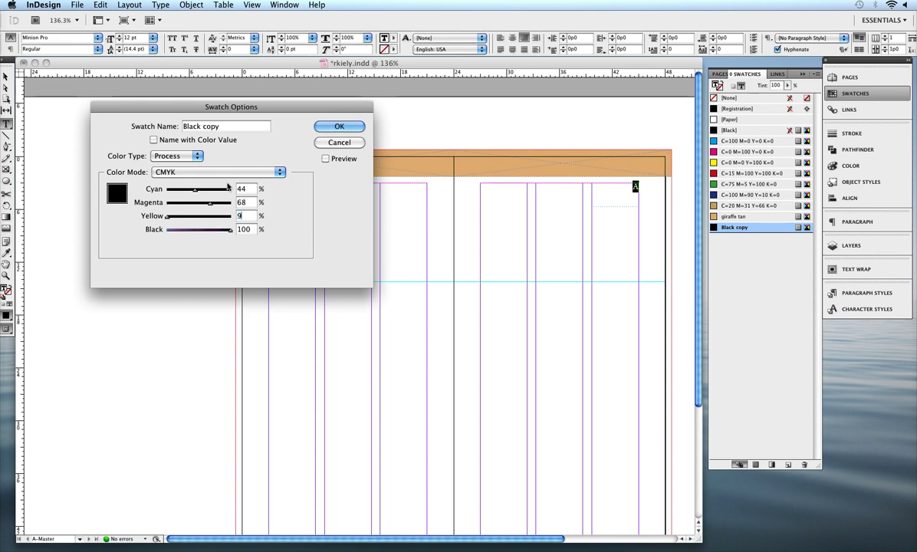
type("2")
key("Tab")
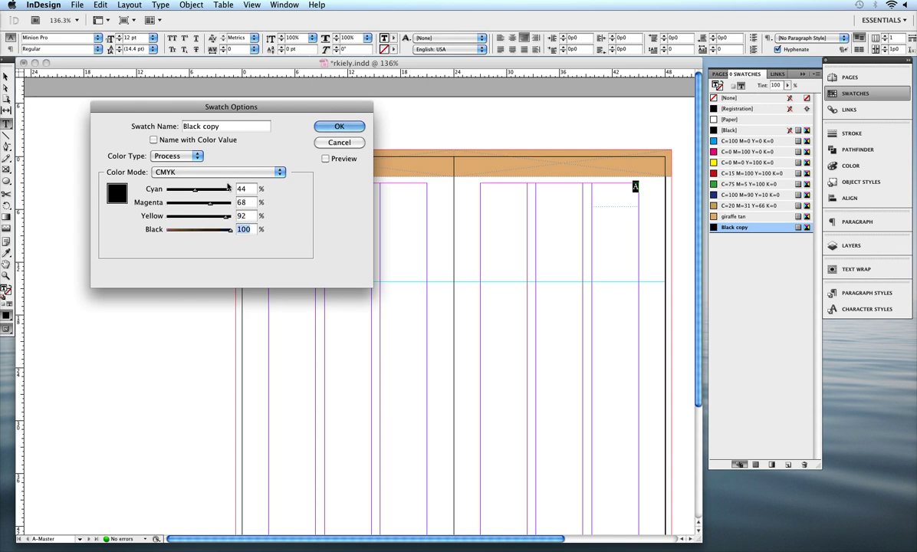
Step: Set the copied swatch's Black to 70%
type("5")
key("BackSpace")
key("BackSpace")
type("25")
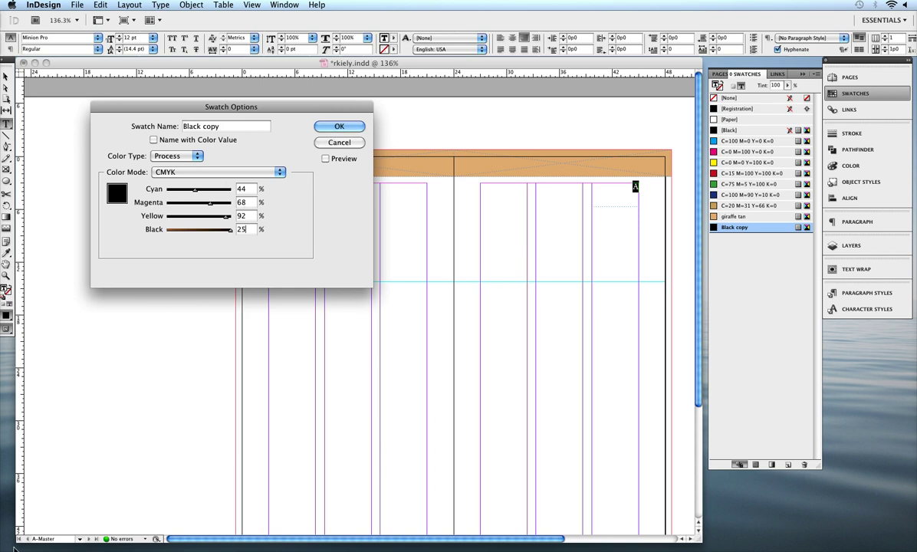
key("super+z")
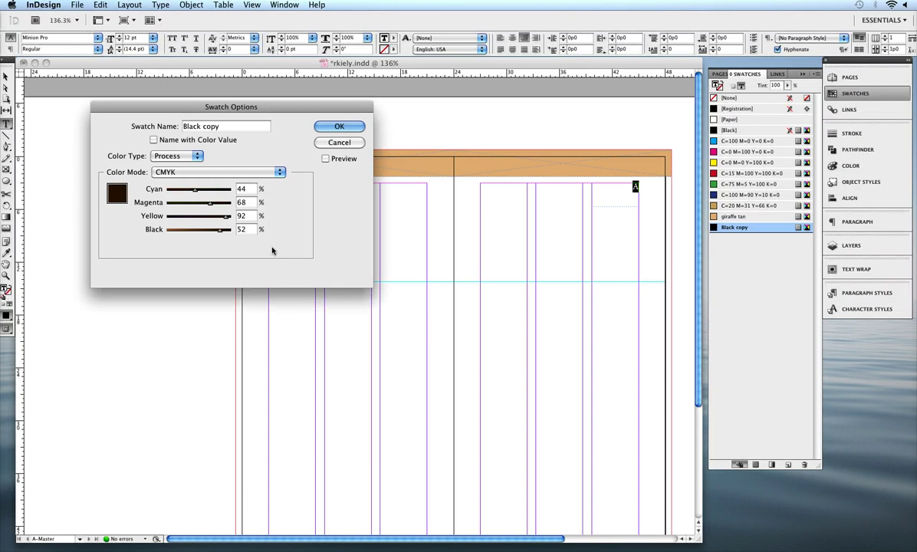
mouse_move(222, 232)
left_mouse_down()
mouse_move(202, 233)
mouse_move(213, 234)
left_mouse_up()
Step: Name the dark brown swatch "giraffe brown" and apply its options
left_click(229, 126)
left_click_drag(229, 126, 165, 119)
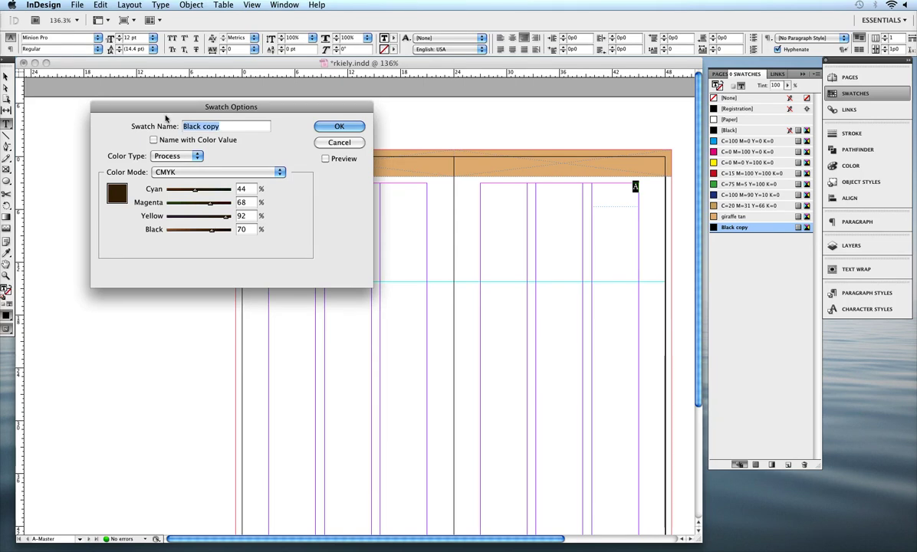
type("giraffe brown")
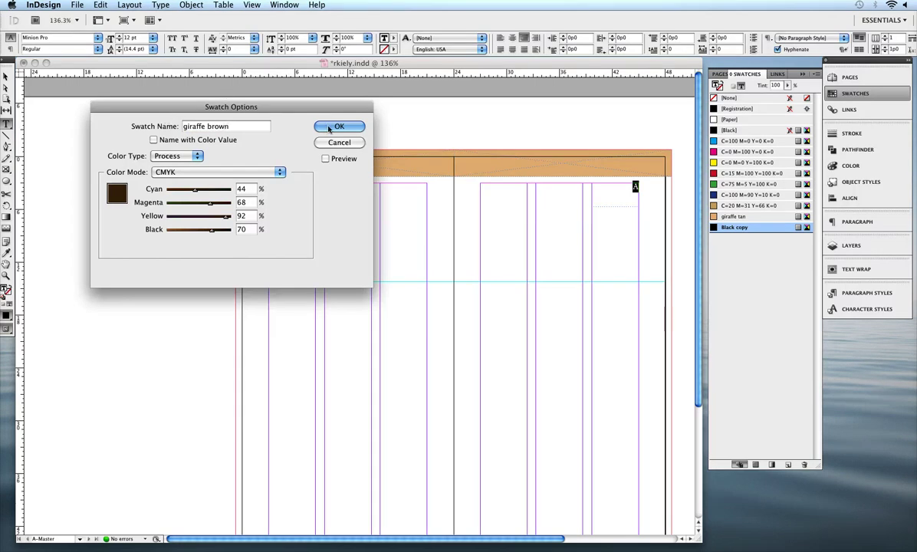
left_click(329, 127)
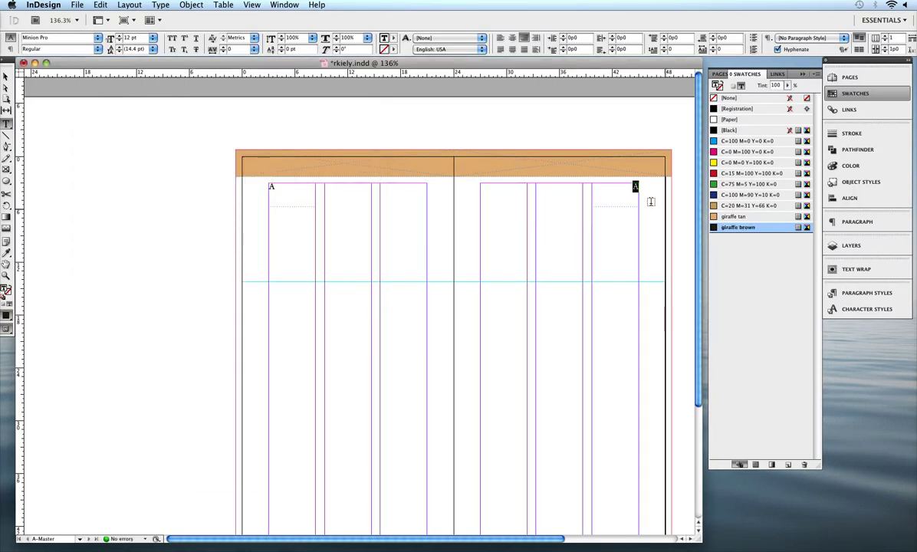
Step: Color the left page's "A" page marker text with the giraffe brown swatch
left_click_drag(275, 187, 260, 183)
left_click(736, 227)
Step: Move both "A" page marker frames straight up together into the header bars, to a Y position of 0p8
left_click(5, 76)
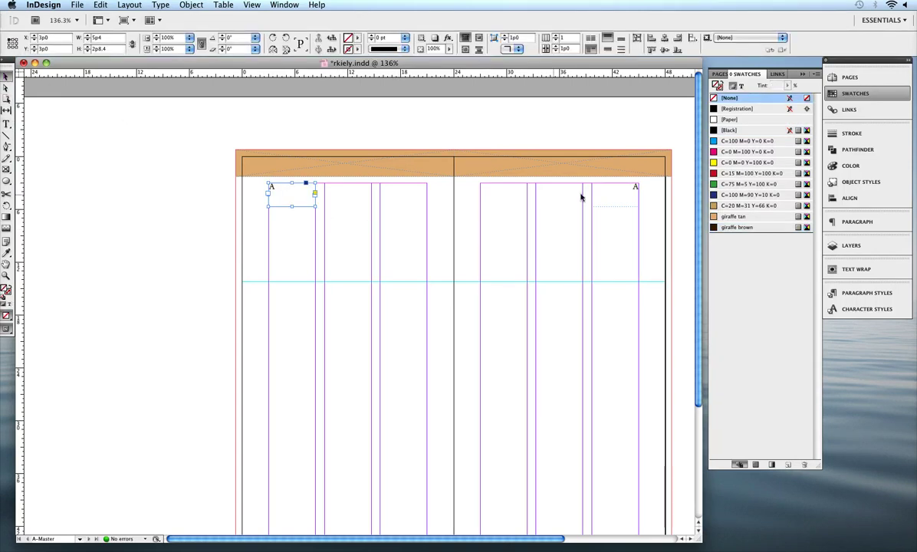
left_click(613, 198, "shift")
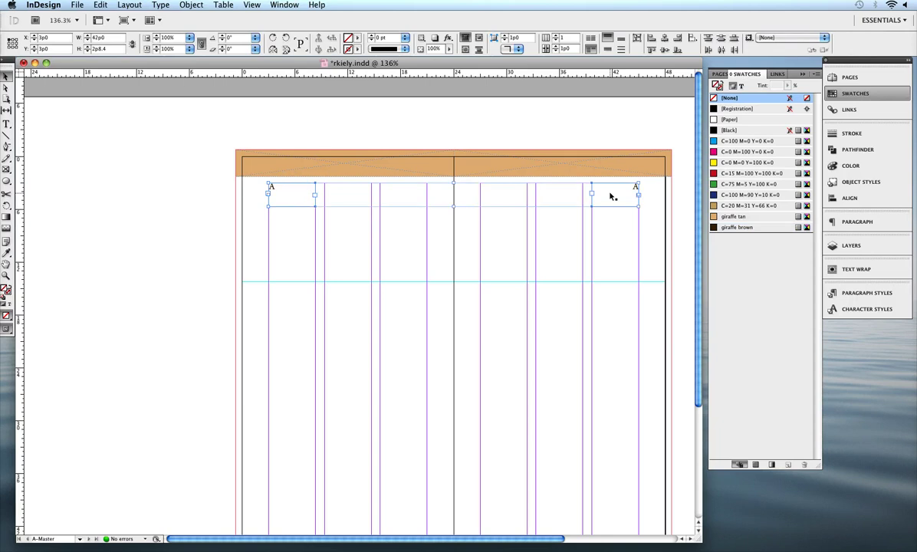
key("Up")
key("Up")
key("Up")
key("Up")
key("Up")
key("Up")
key("Up")
key("Up")
key("Up")
key("Up")
key("Up")
key("Up")
key("Up")
key("Up")
key("Up")
key("Up")
key("Up")
key("Up")
key("Up")
key("Up")
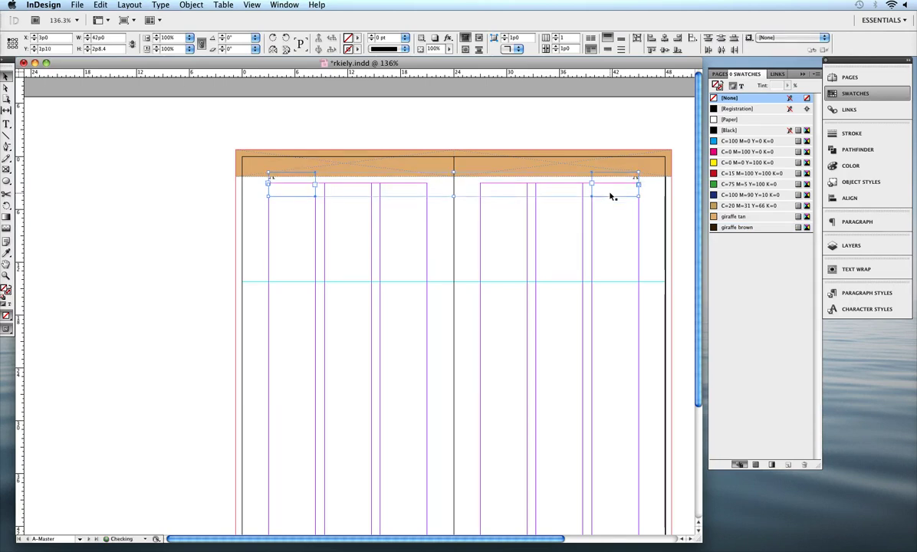
key("Up")
key("Up")
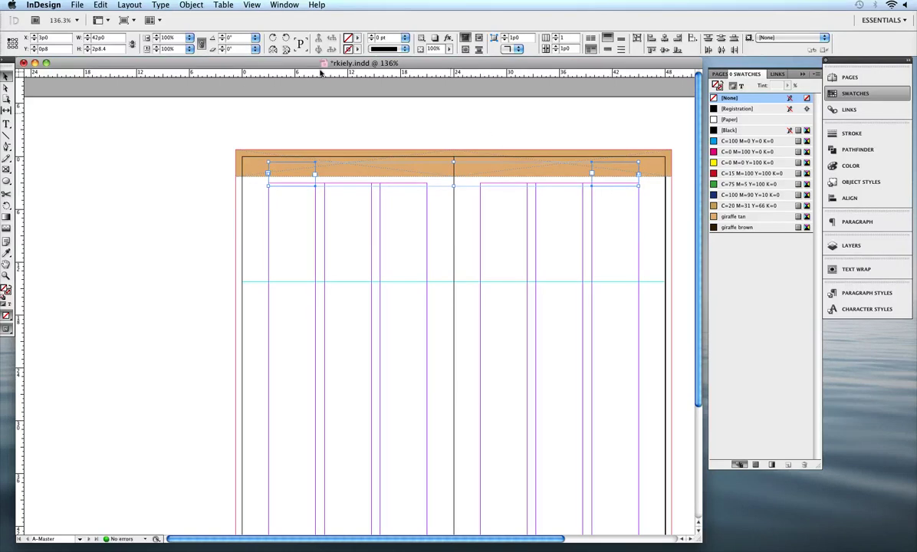
Step: Bring both page marker frames to the front of the header bars and deselect them
left_click(195, 5)
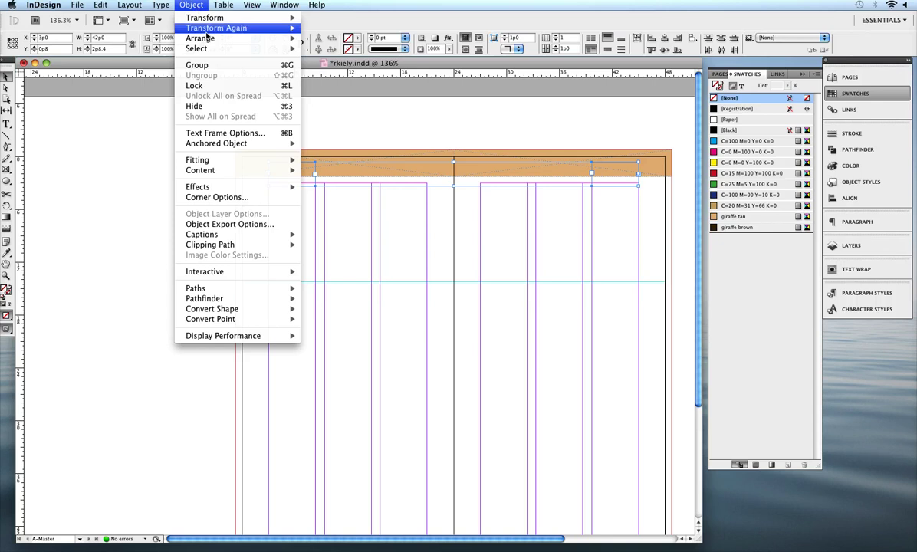
mouse_move(280, 40)
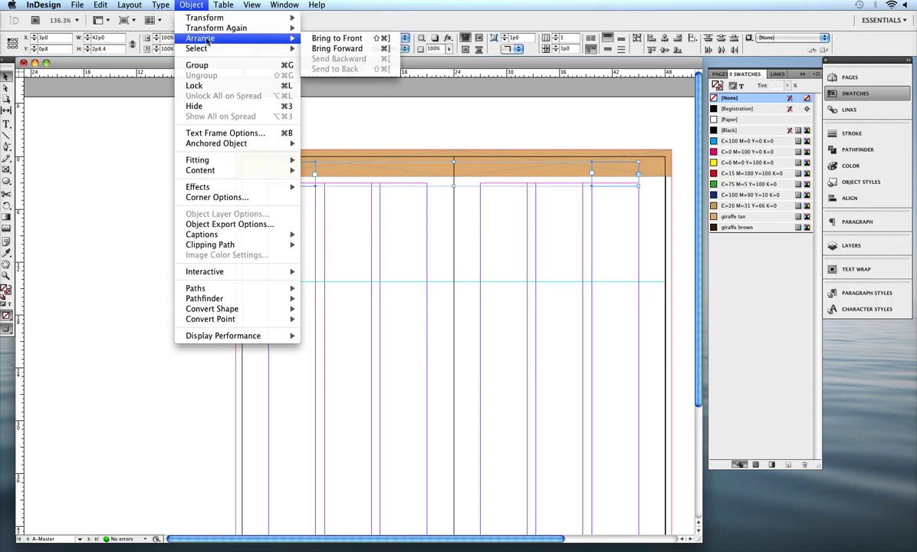
left_click(328, 40)
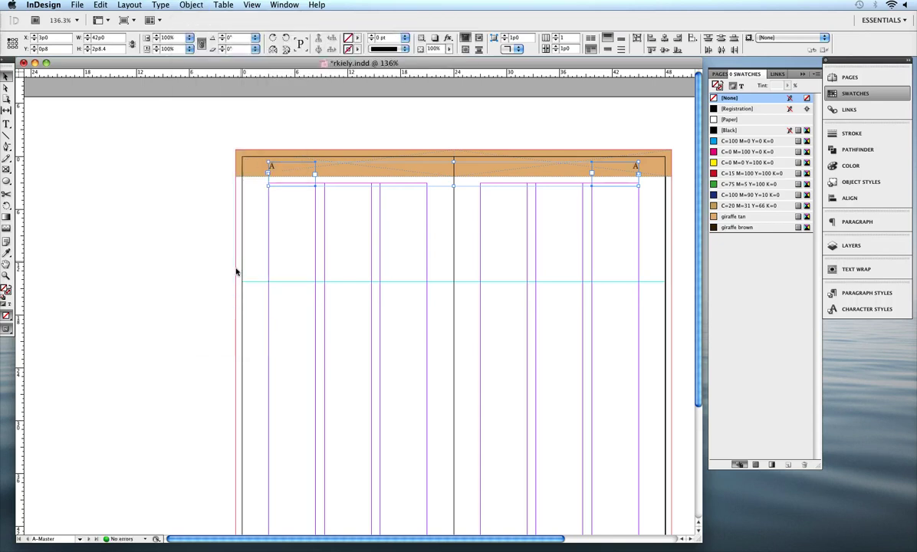
left_click(151, 259)
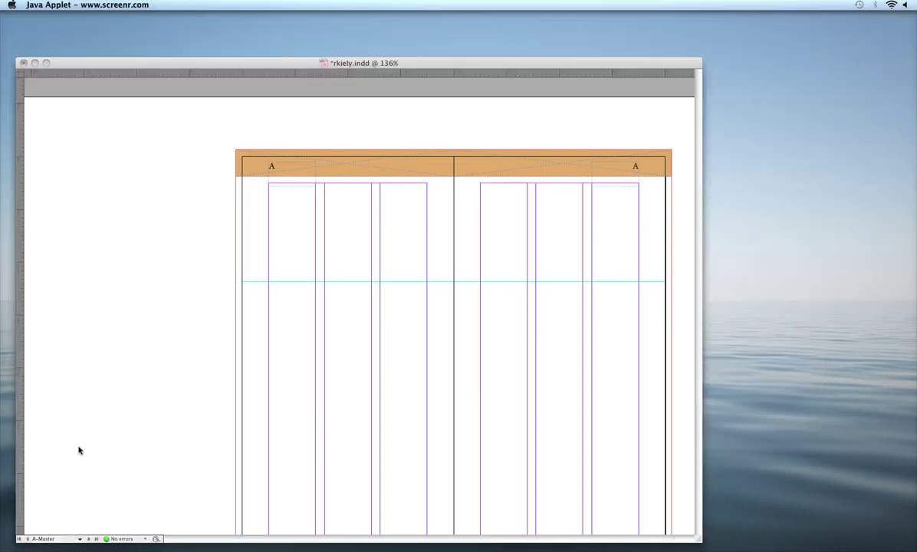
left_click(113, 406)
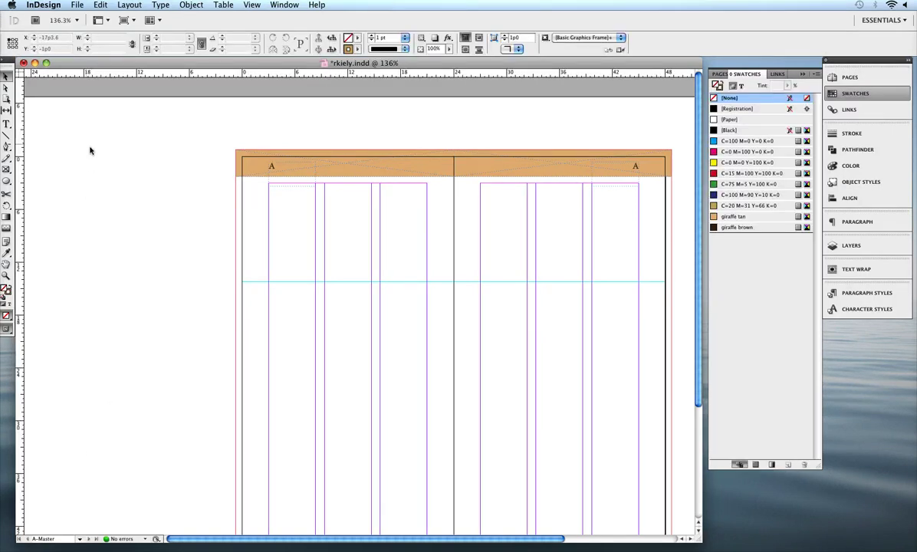
Step: Draw a frame about 15p10 by 1p4 beside the "A" marker in the left header bar and place a text cursor in it
key("f")
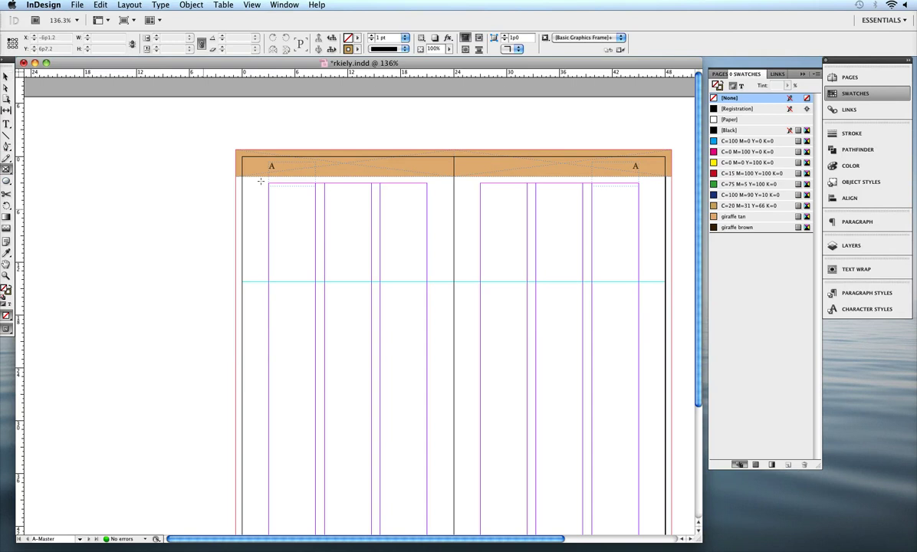
left_click_drag(286, 162, 426, 175)
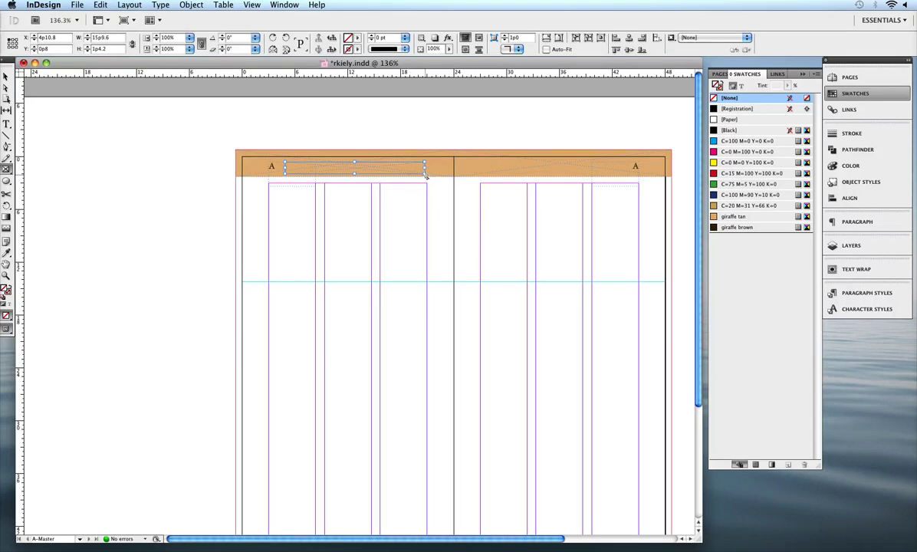
key("t")
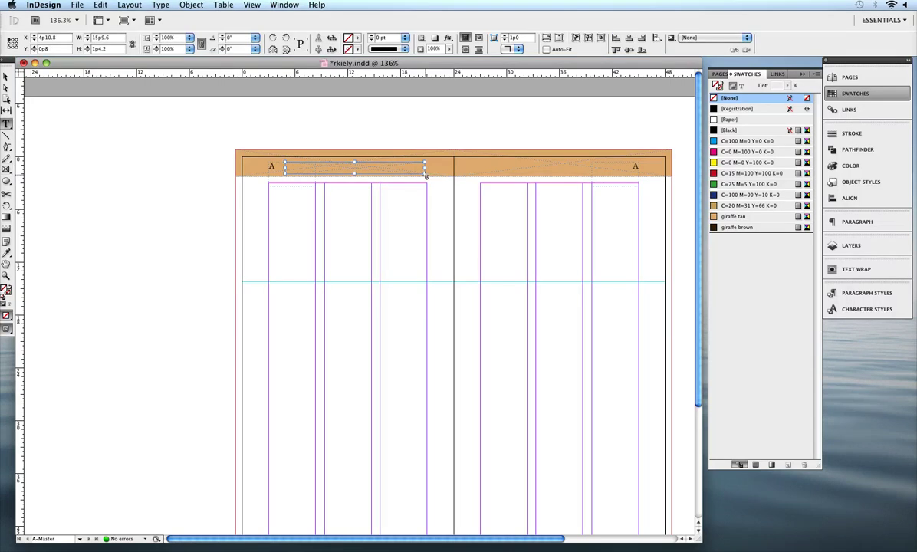
left_click(371, 166)
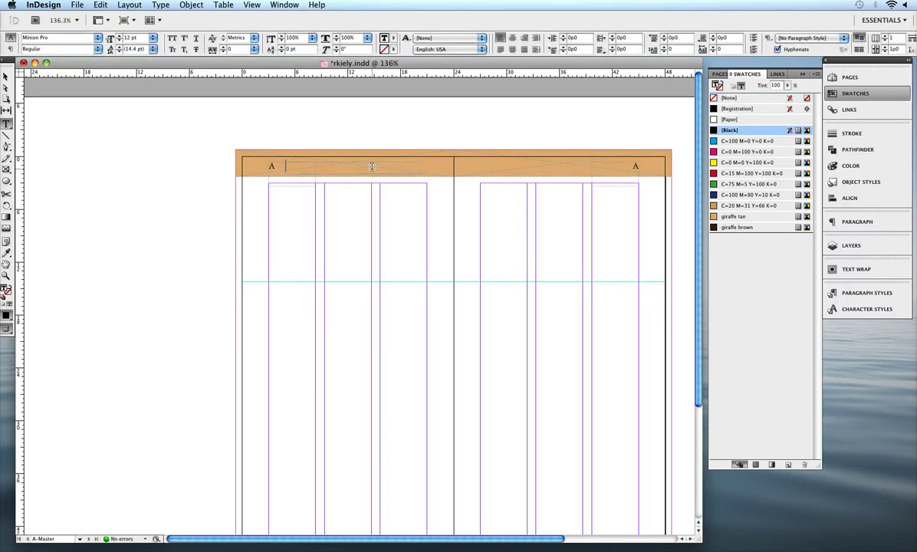